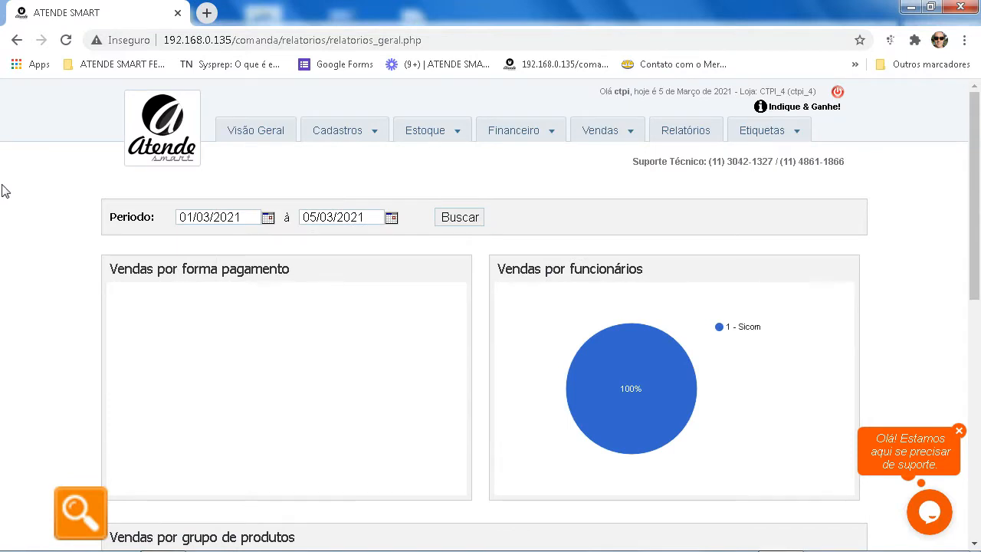
# In the company data's invoice parameters, set the DIFAL ICMS sharing calculation to "Não contribuinte do ICMS" and save
pyautogui.moveTo(337, 128)
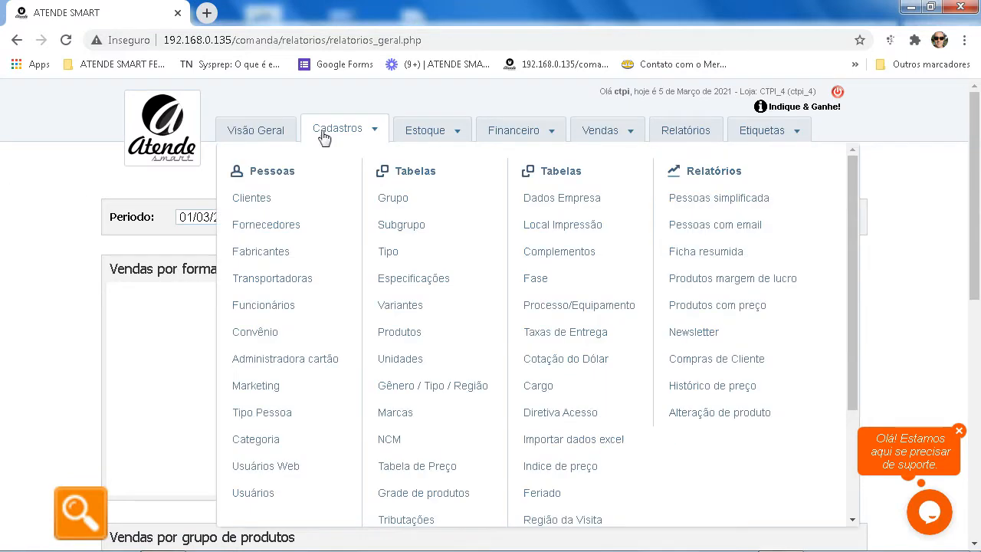
pyautogui.click(590, 201)
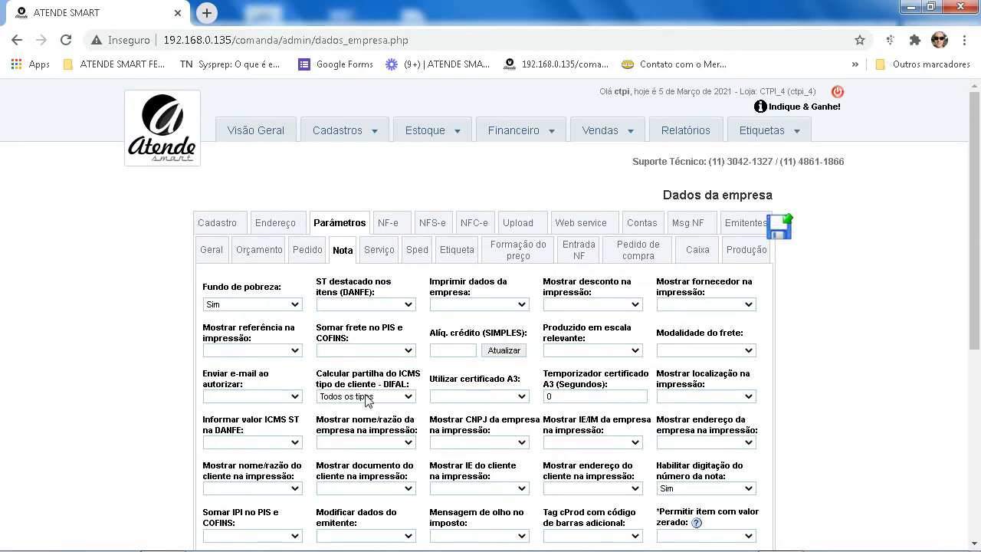
pyautogui.click(409, 397)
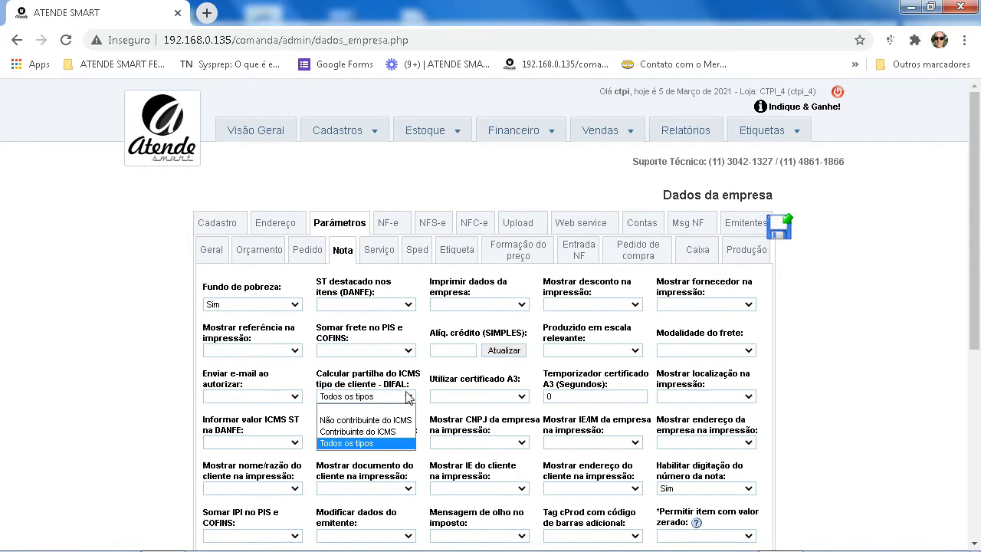
pyautogui.click(360, 421)
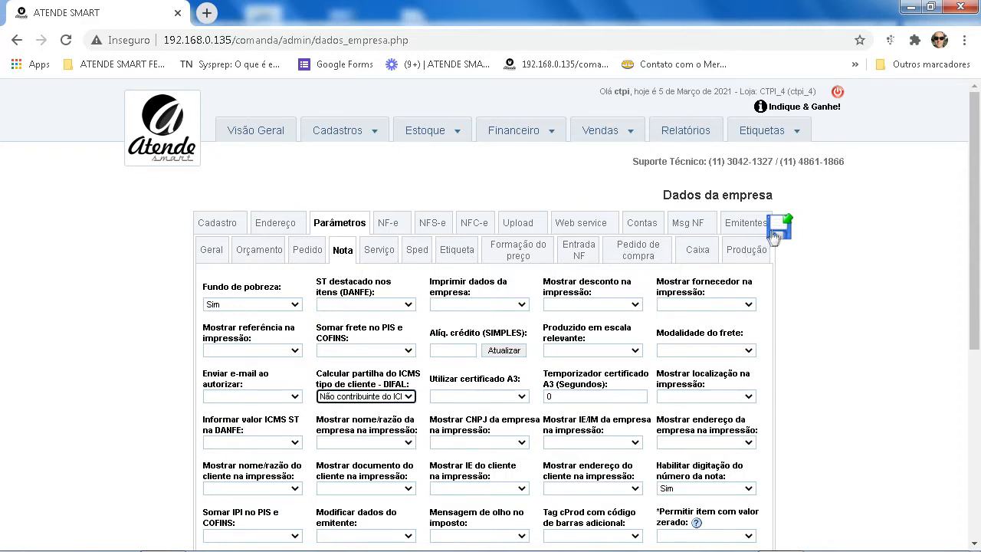
pyautogui.click(776, 230)
pyautogui.click(622, 138)
# Open the customer record LOJA DE ROUPAS PARANÁ from the last page of the customer register
pyautogui.moveTo(323, 141)
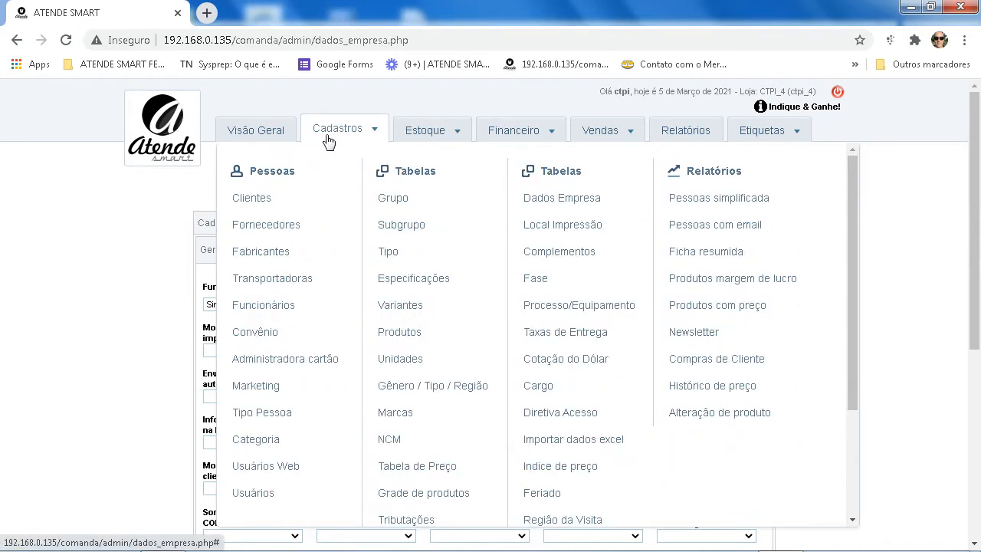
pyautogui.click(250, 198)
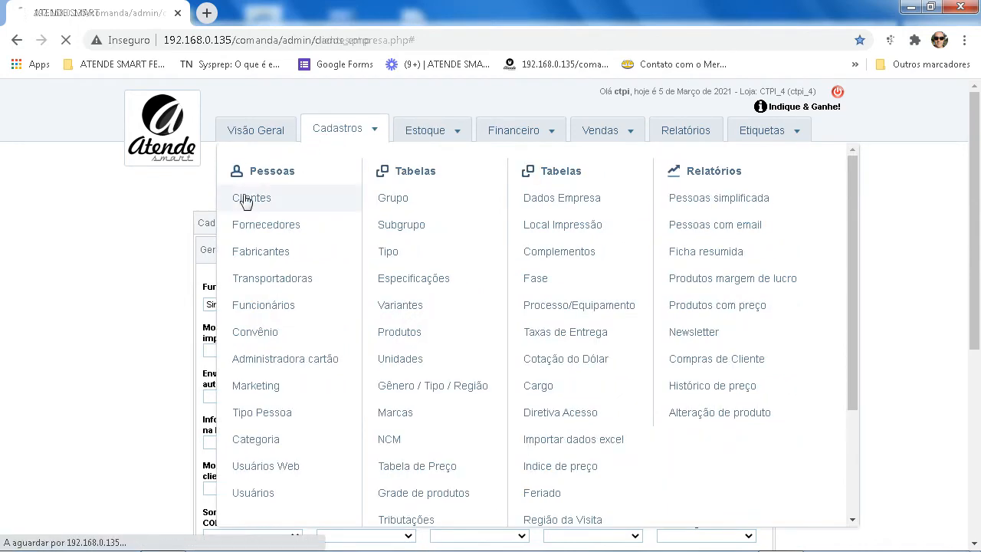
pyautogui.scroll(-3, 898, 237)
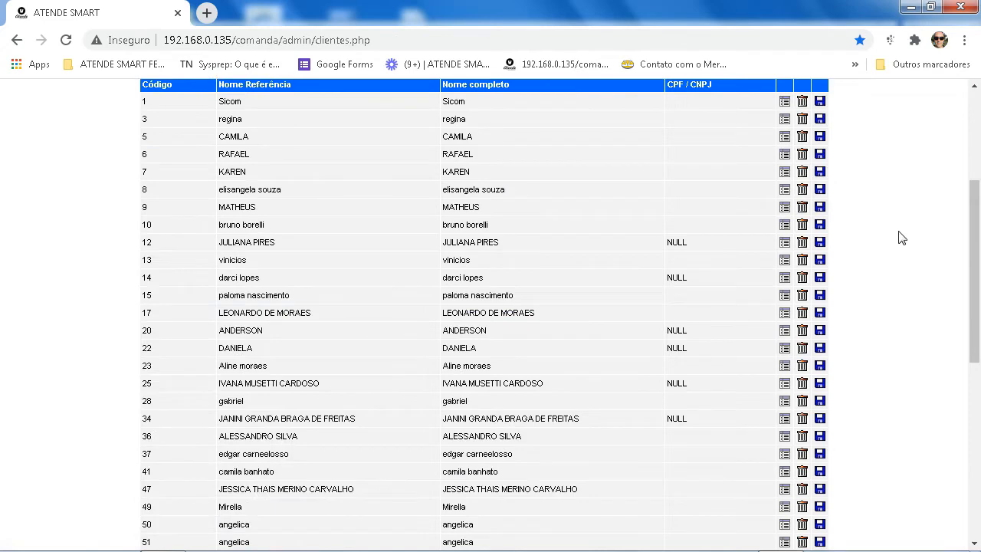
pyautogui.scroll(-6, 881, 235)
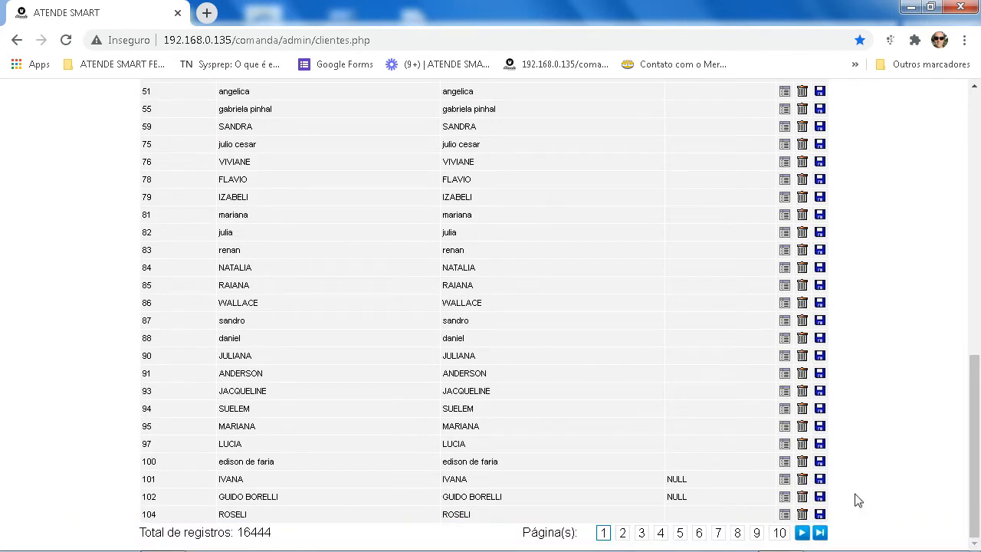
pyautogui.click(820, 532)
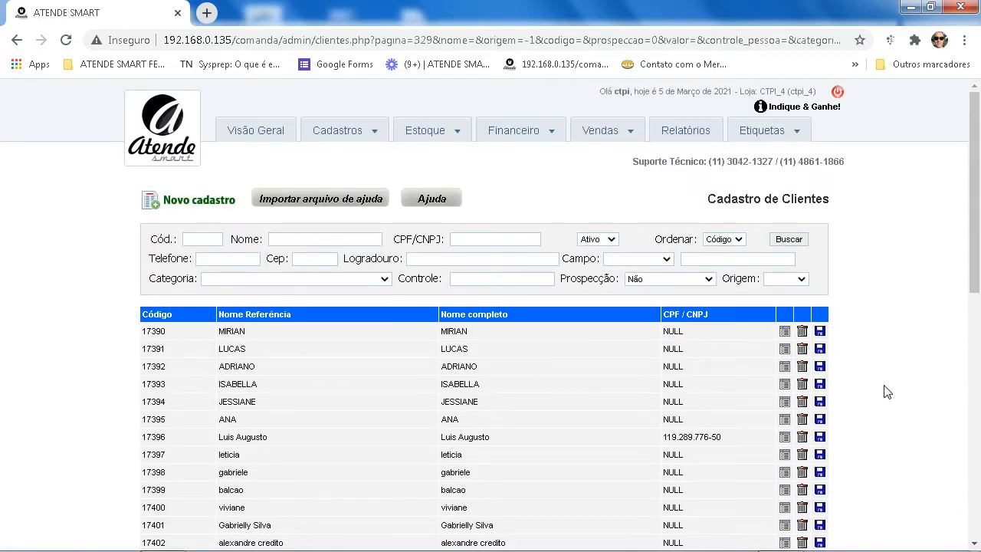
pyautogui.scroll(-7, 850, 385)
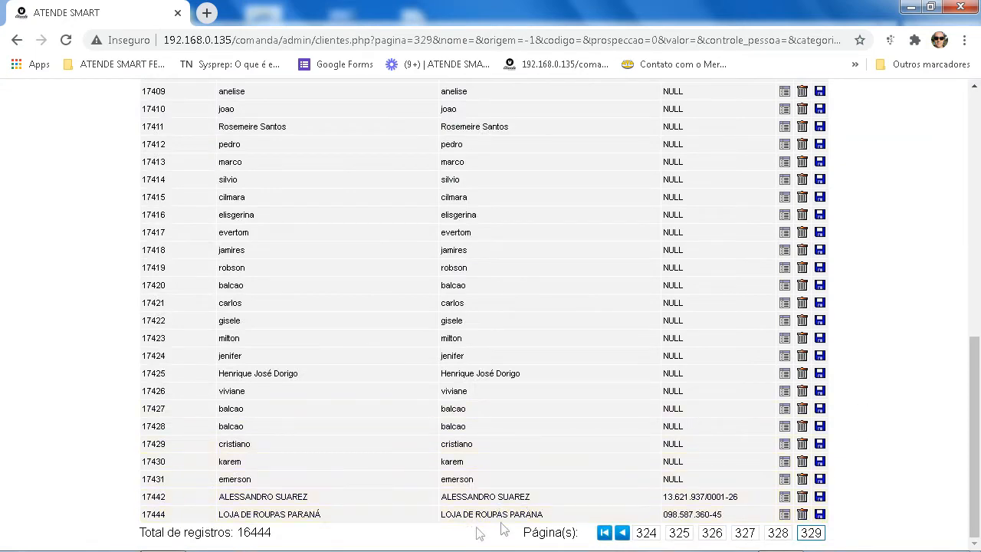
pyautogui.click(785, 515)
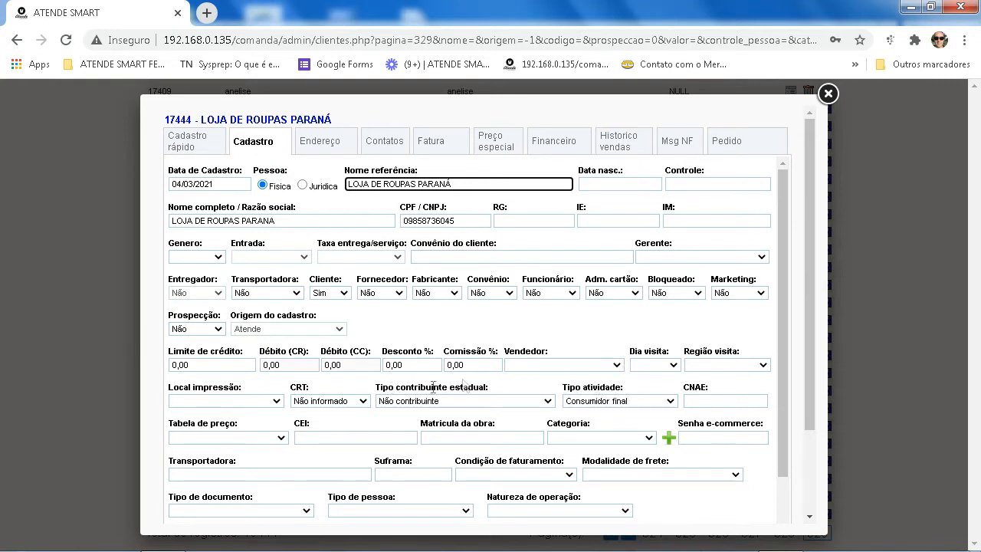
# Check the customer's state taxpayer type and close the record
pyautogui.click(545, 401)
pyautogui.click(546, 402)
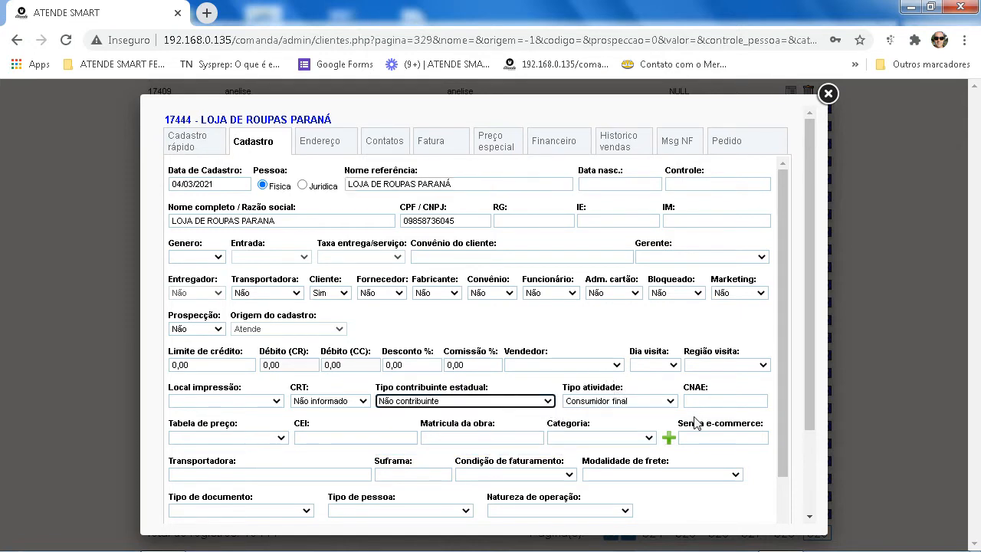
pyautogui.click(830, 101)
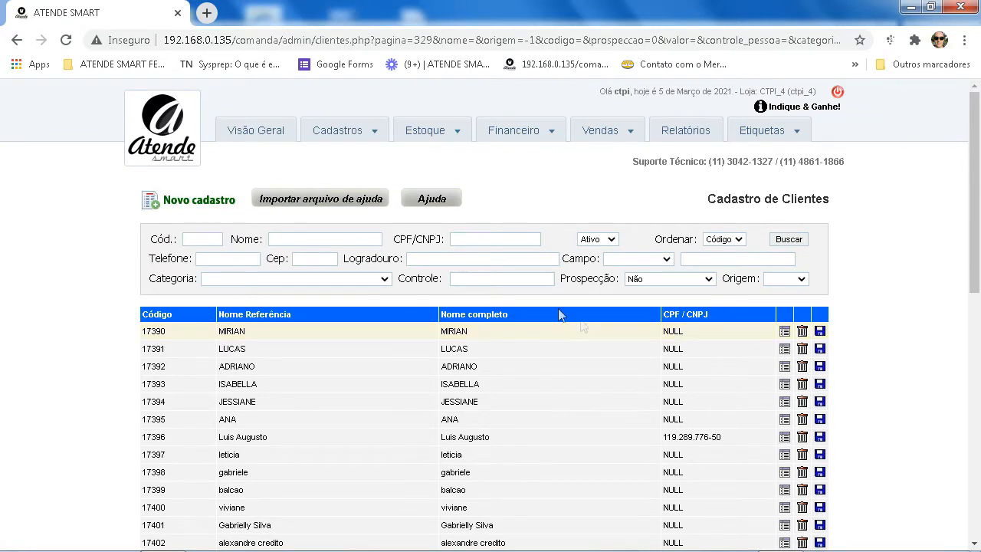
# Start a new record in the tax register and set its CFOP to "6102 - VENDA FORA DO ESTADO"
pyautogui.moveTo(339, 137)
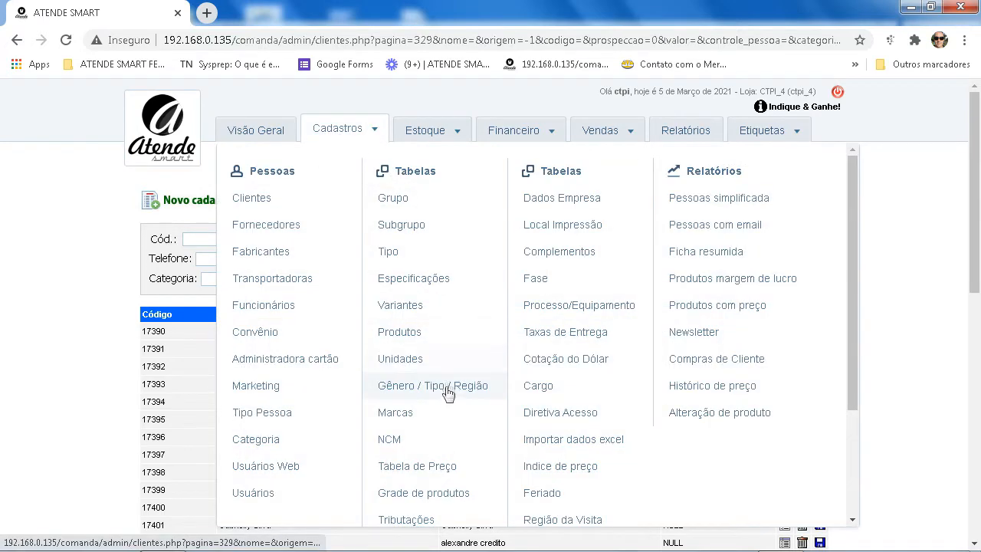
pyautogui.scroll(-1, 444, 383)
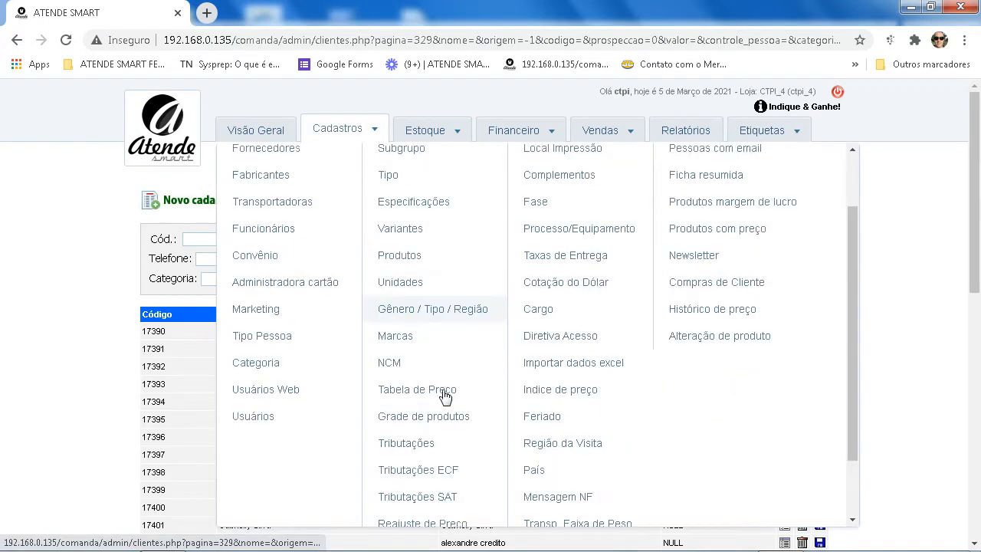
pyautogui.click(415, 446)
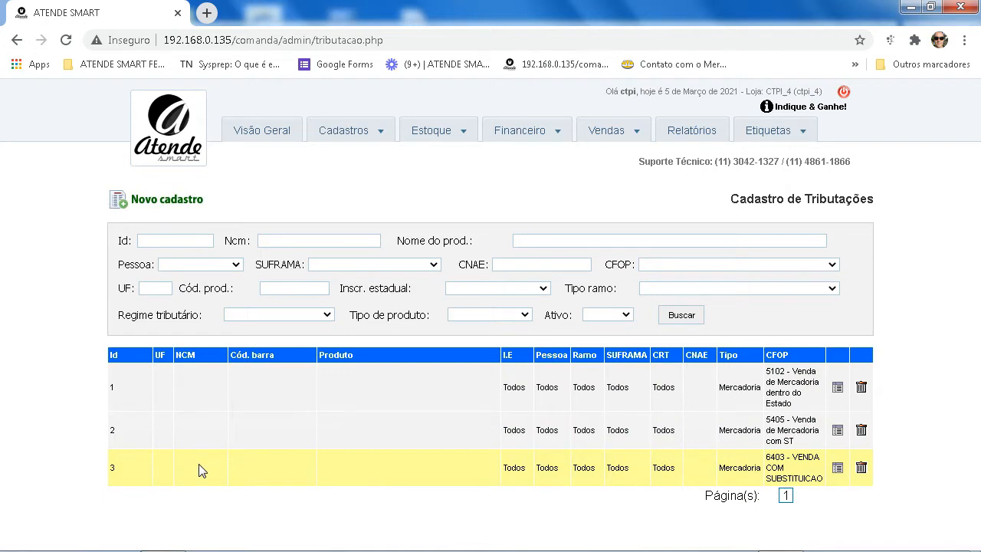
pyautogui.click(152, 201)
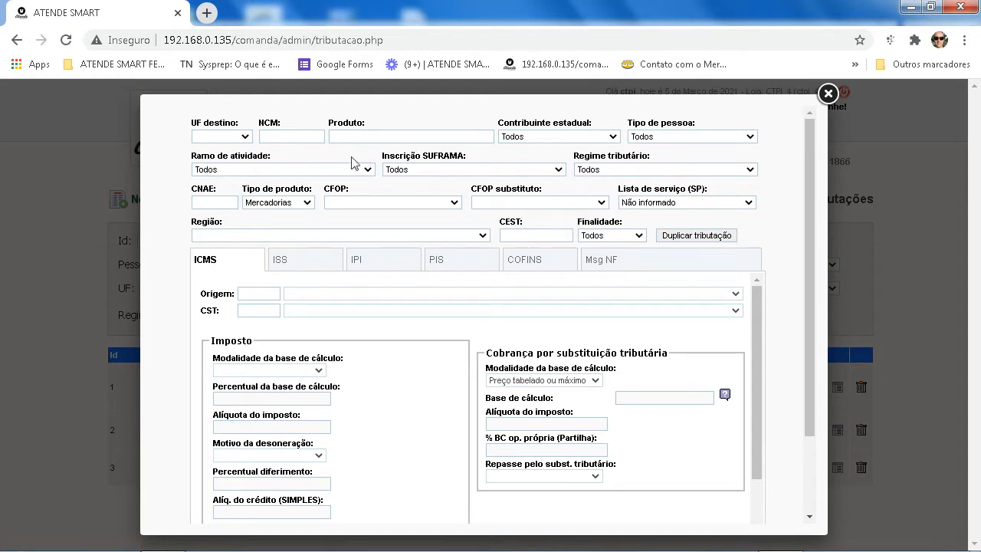
pyautogui.click(454, 203)
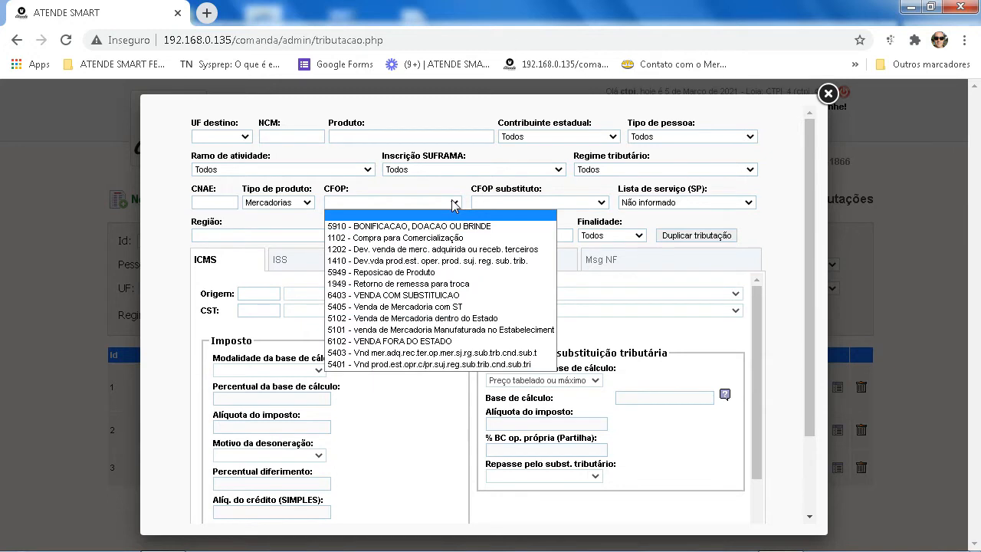
pyautogui.click(381, 341)
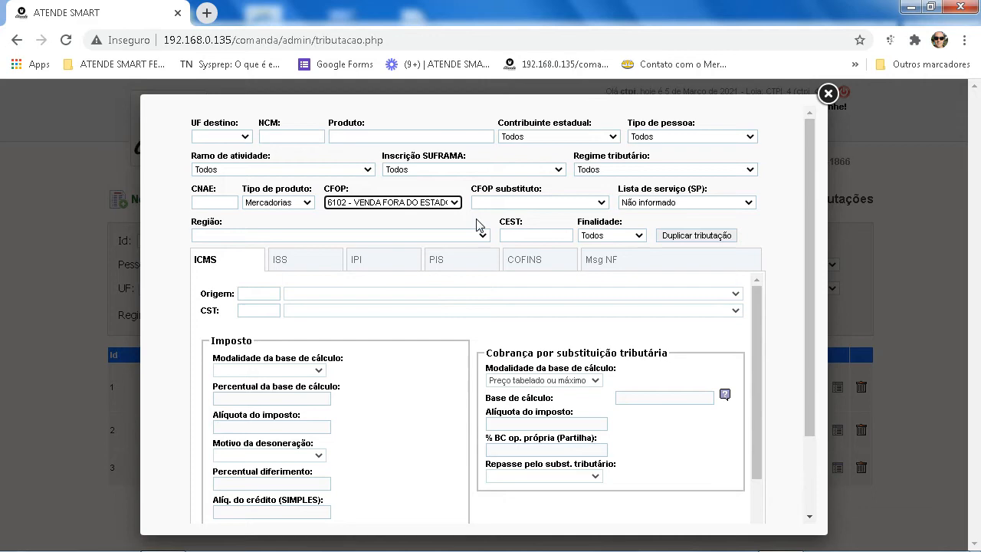
# Set the ICMS origin to 0 (Nacional) and the CST to 00 (Tributada integralmente)
pyautogui.scroll(-5, 476, 225)
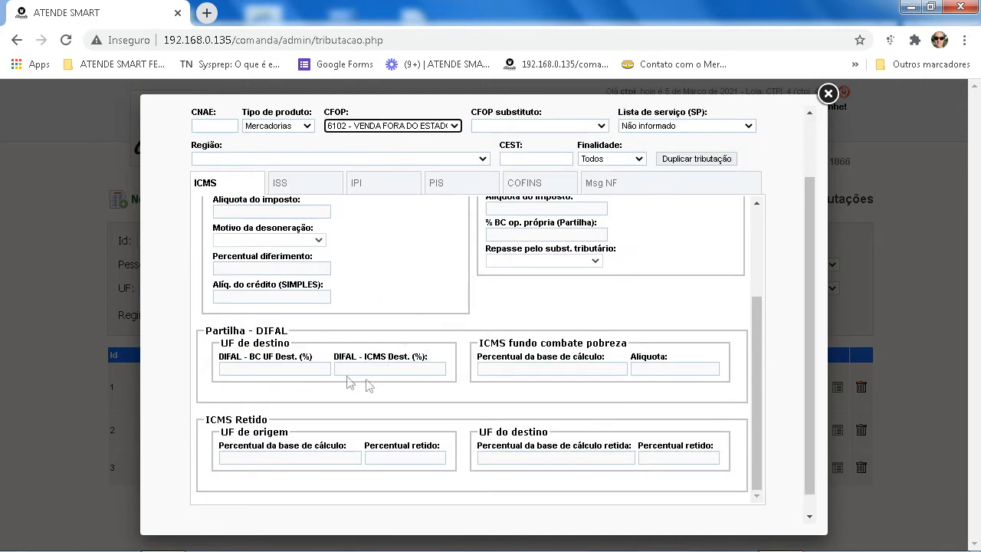
pyautogui.click(398, 369)
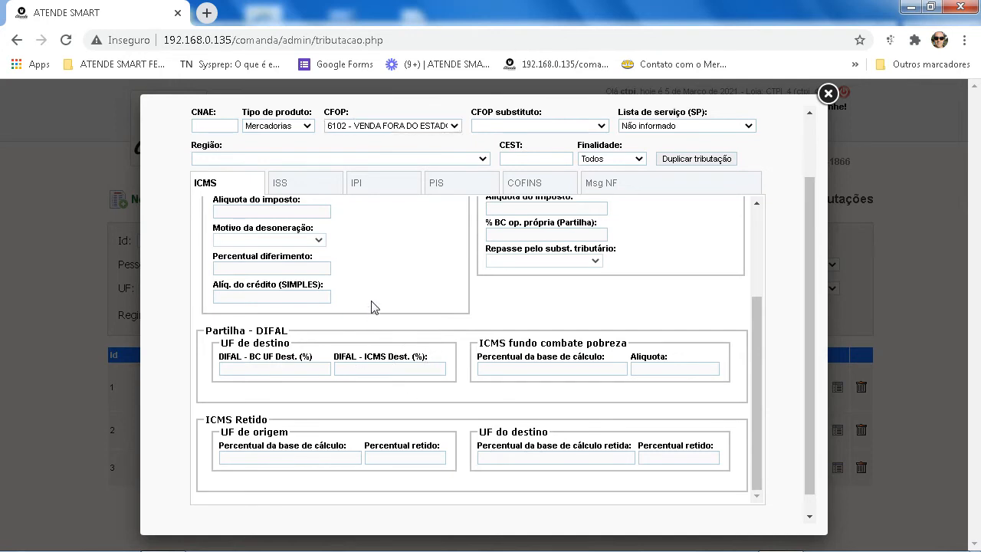
pyautogui.scroll(3, 417, 264)
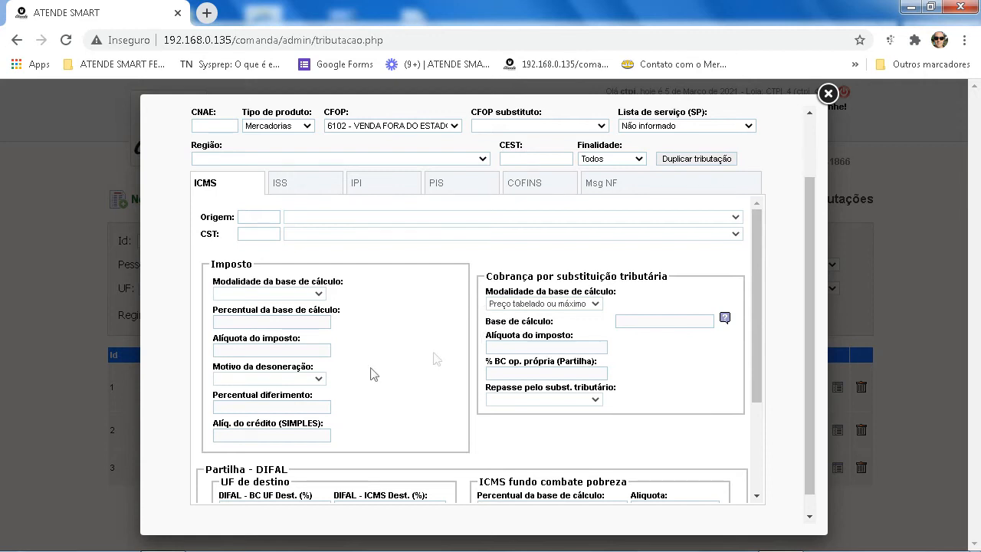
pyautogui.scroll(1, 376, 284)
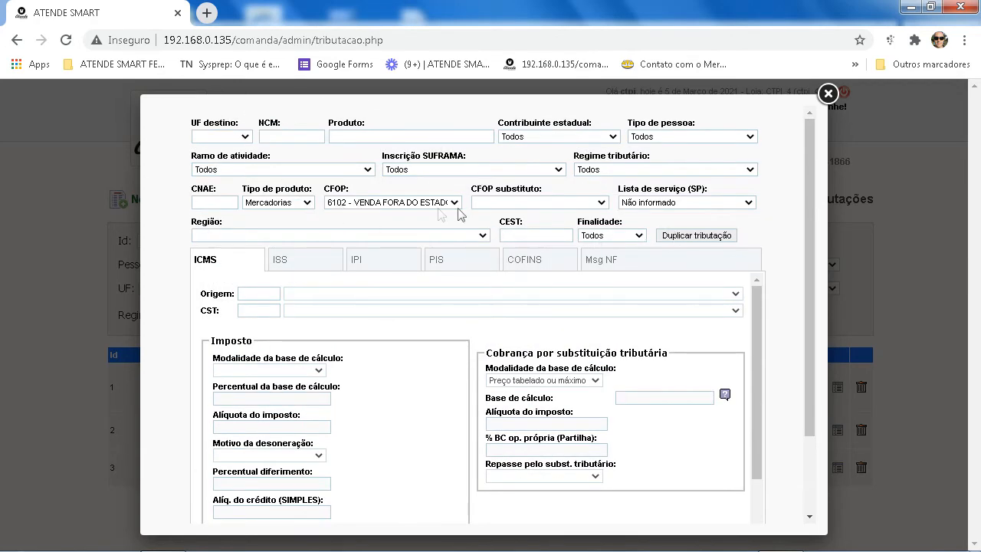
pyautogui.scroll(-1, 465, 214)
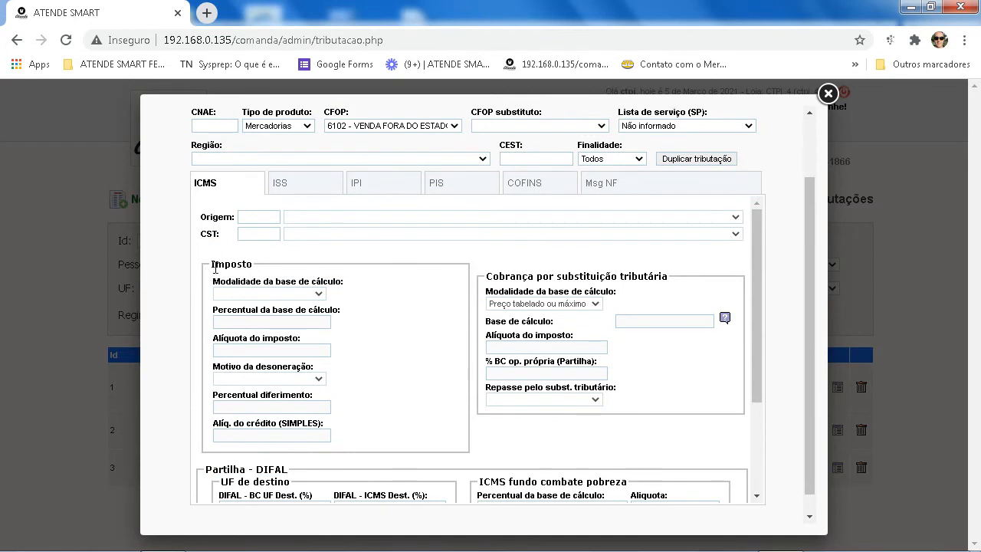
pyautogui.click(244, 217)
pyautogui.write('0')
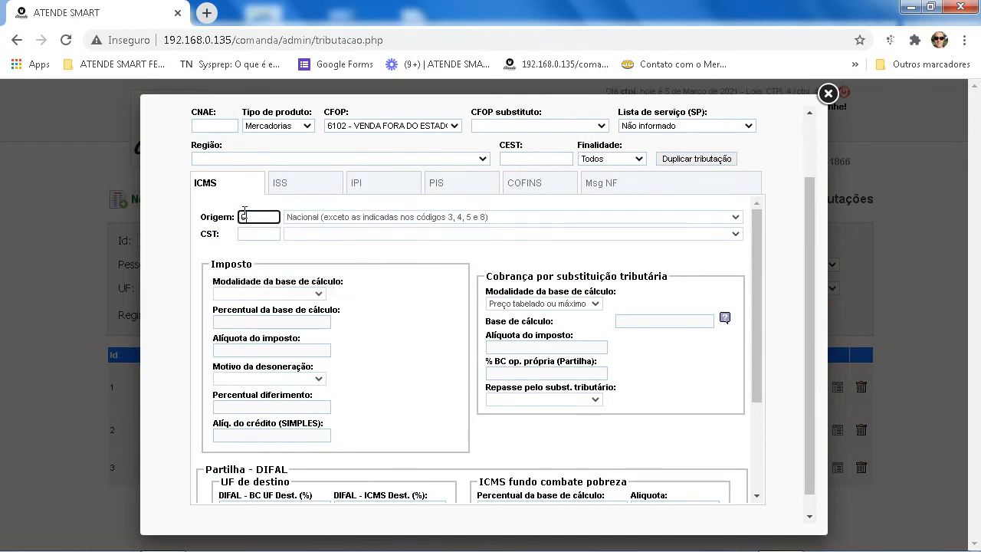
pyautogui.click(264, 233)
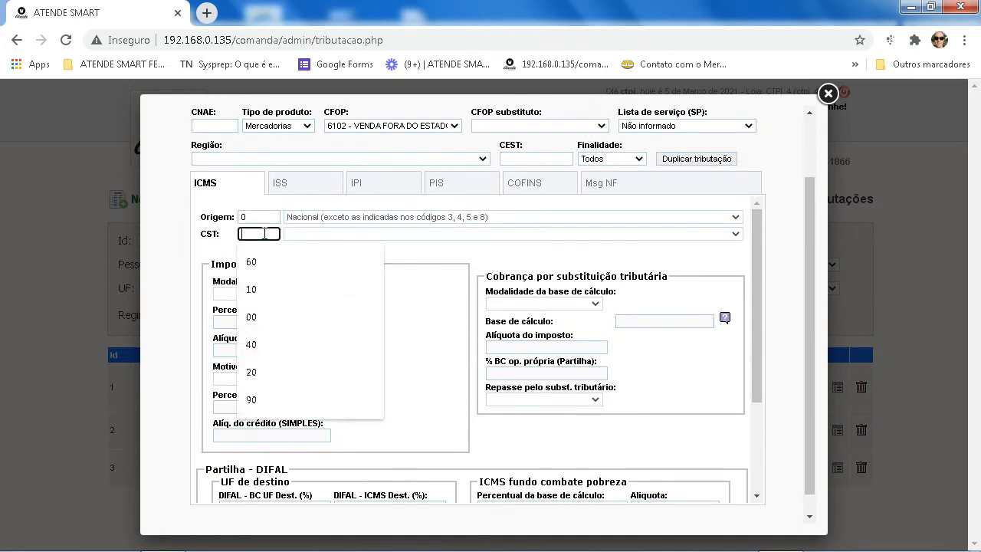
pyautogui.write('00')
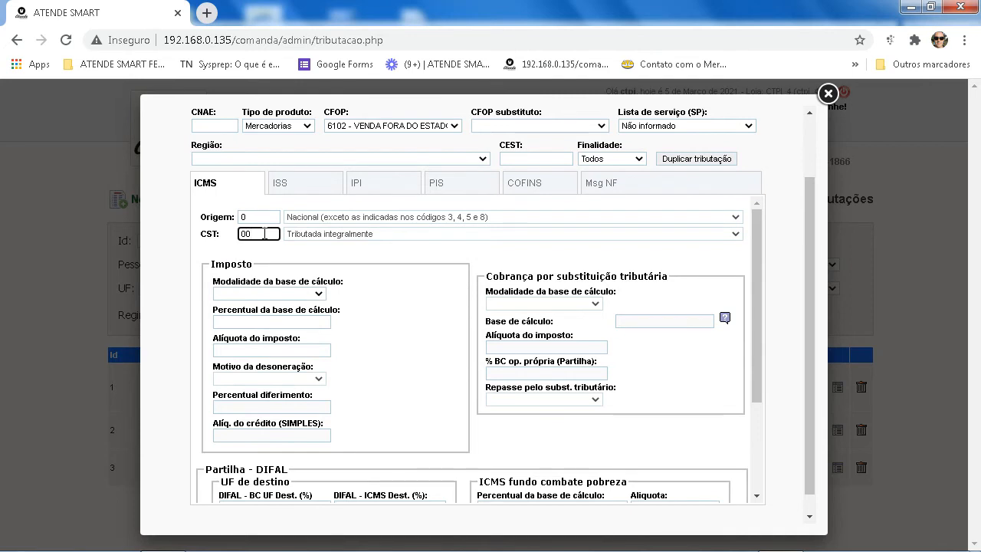
# Set the ICMS tax base calculation method to "Valor da operação" and its base percentage to 100
pyautogui.click(319, 295)
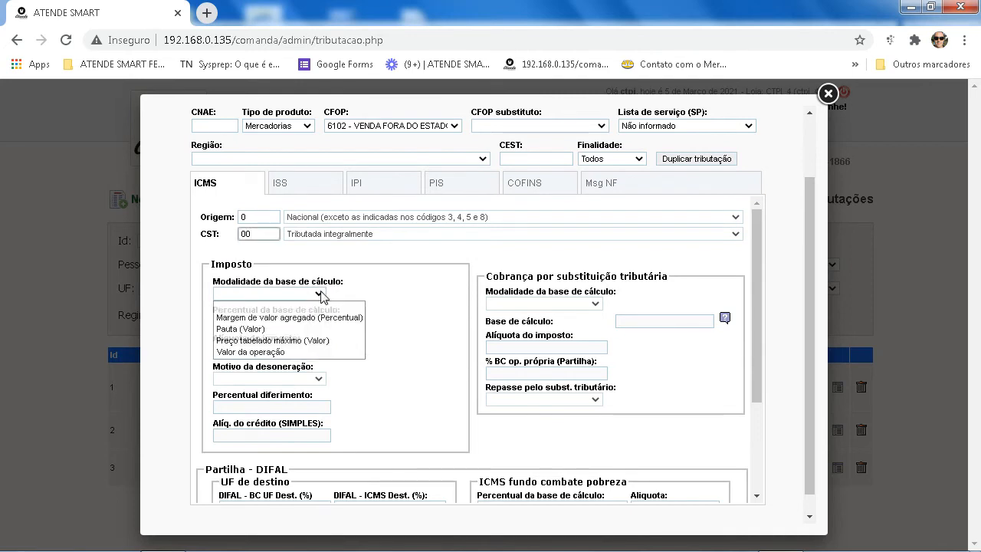
pyautogui.click(242, 352)
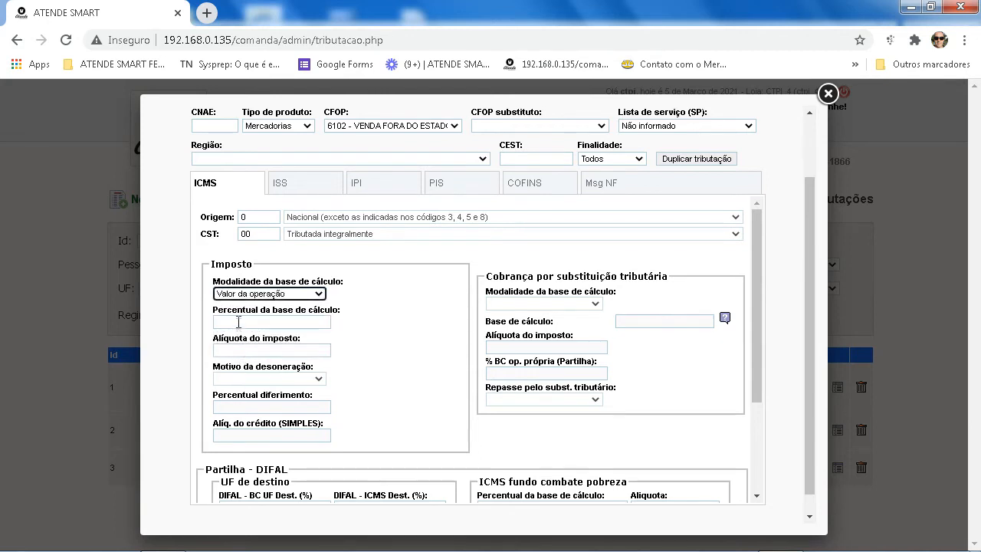
pyautogui.click(240, 322)
pyautogui.write('100')
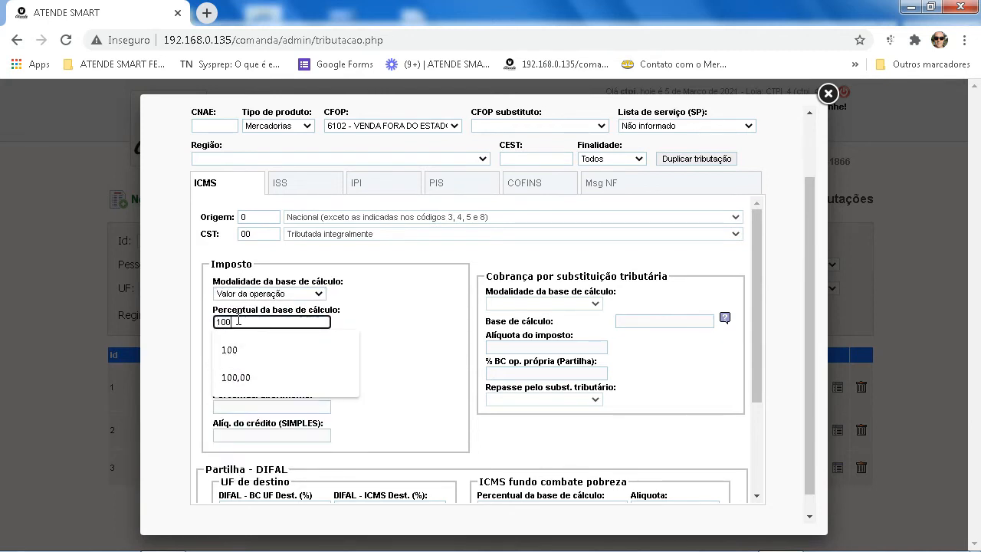
pyautogui.click(394, 320)
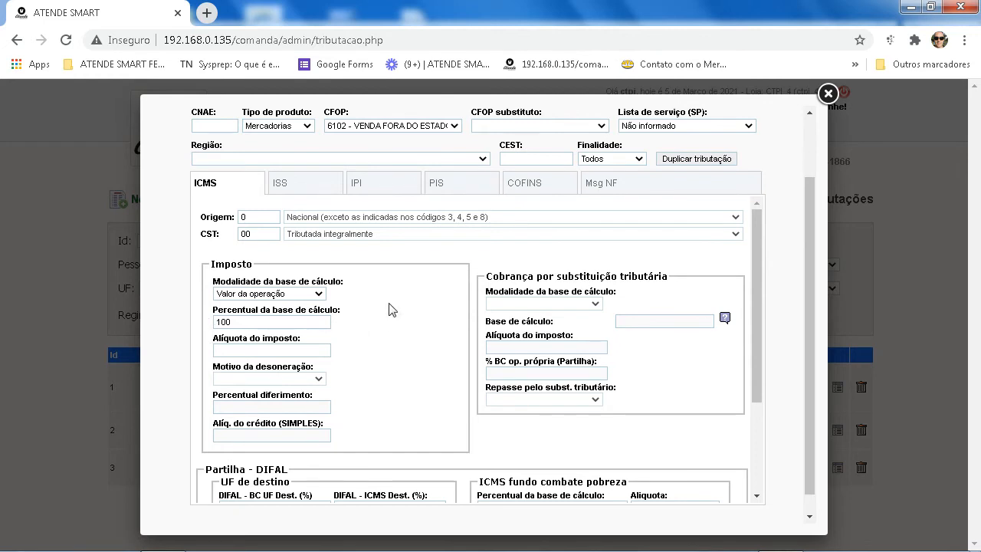
# Set the DIFAL base percentage for the destination state (DIFAL - BC UF Dest.) to 100
pyautogui.scroll(-3, 389, 309)
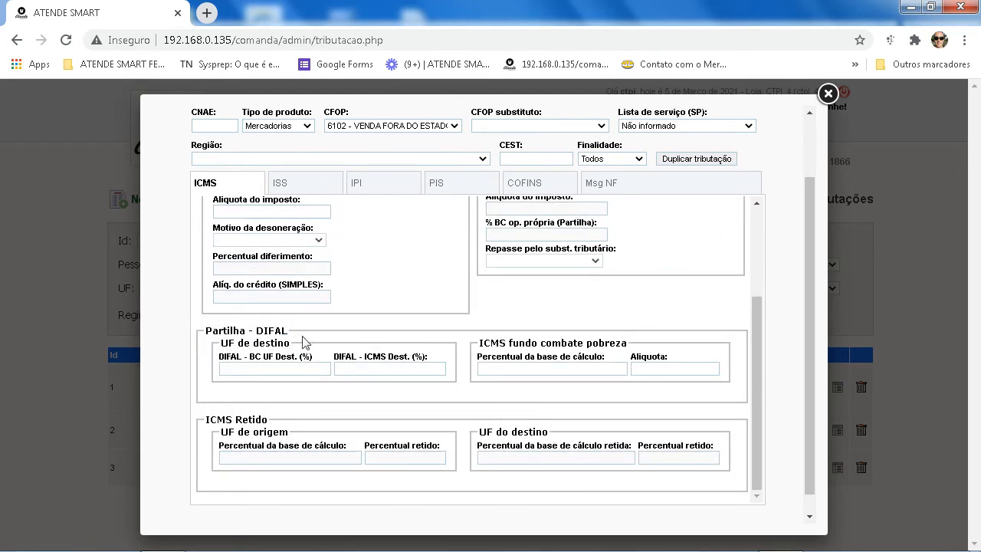
pyautogui.click(255, 370)
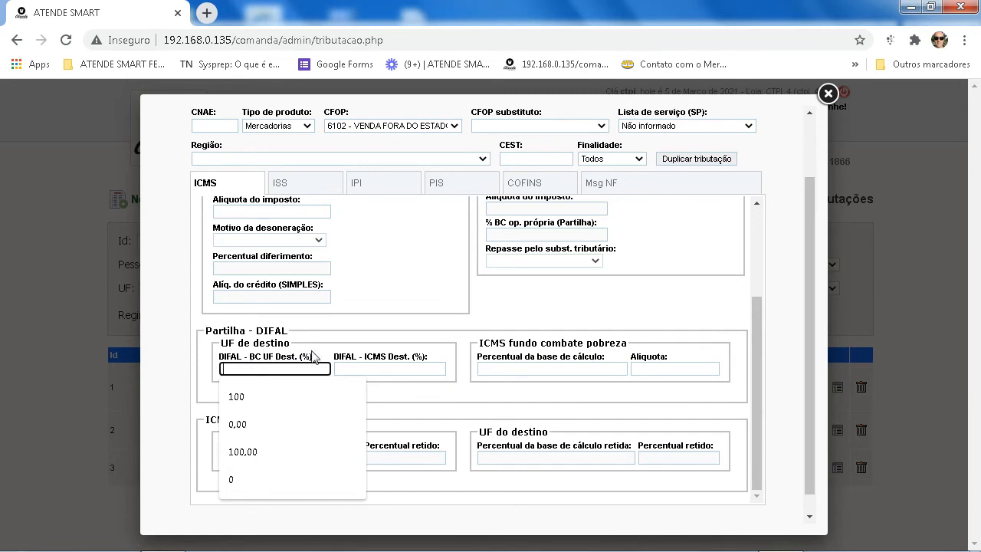
pyautogui.write('100')
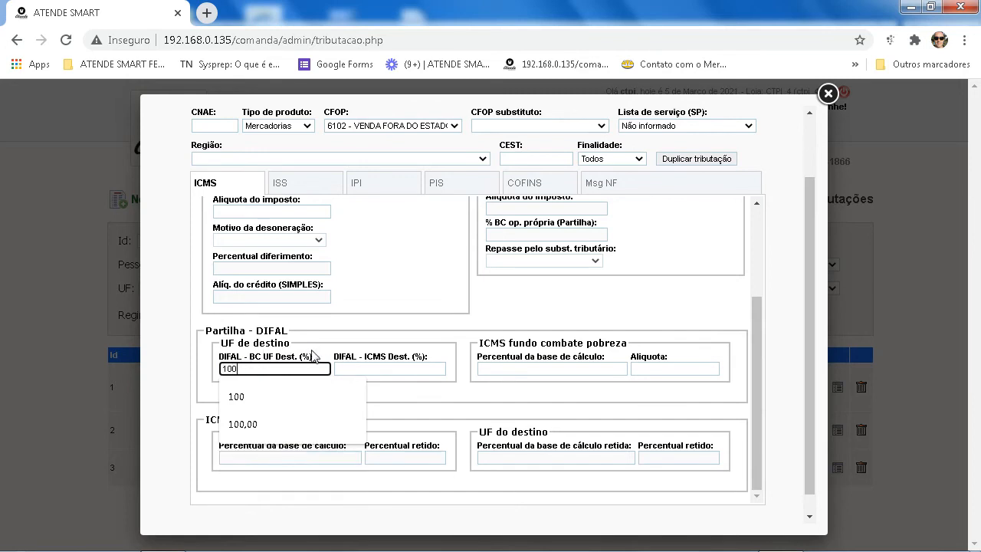
pyautogui.click(388, 284)
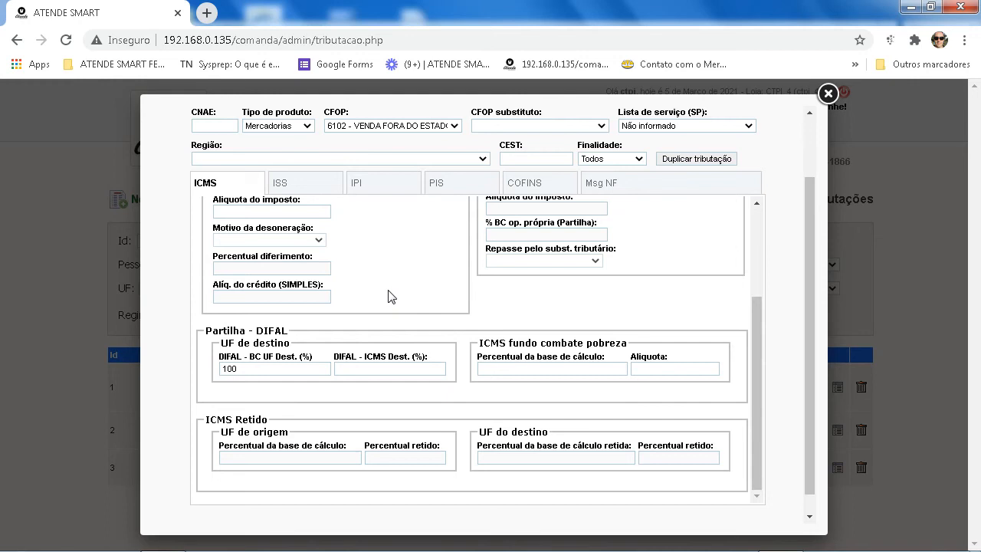
# Set DIFAL - ICMS Dest. to 18 and the ICMS poverty fund (fundo combate pobreza) to base percentage 100 and rate 2
pyautogui.click(371, 368)
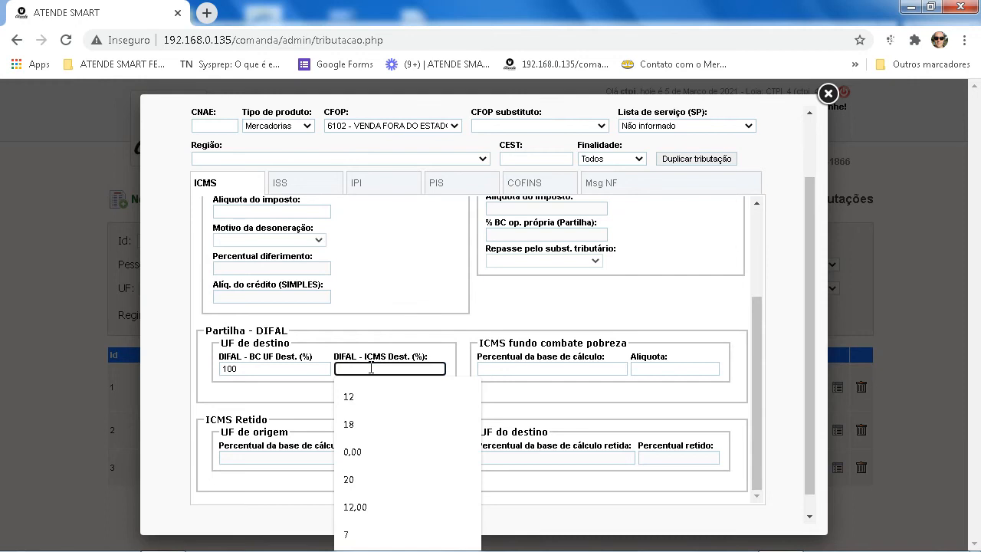
pyautogui.write('18')
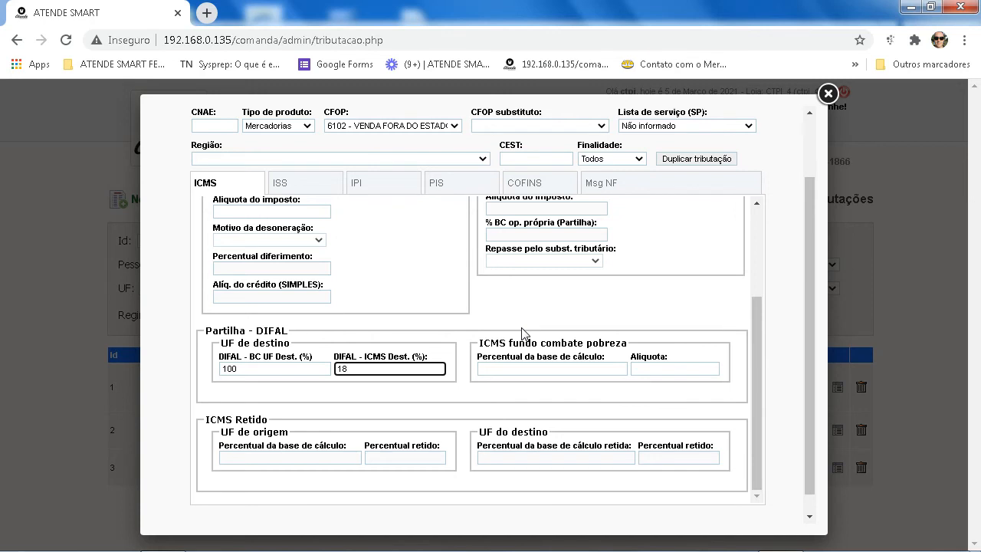
pyautogui.click(545, 369)
pyautogui.write('100')
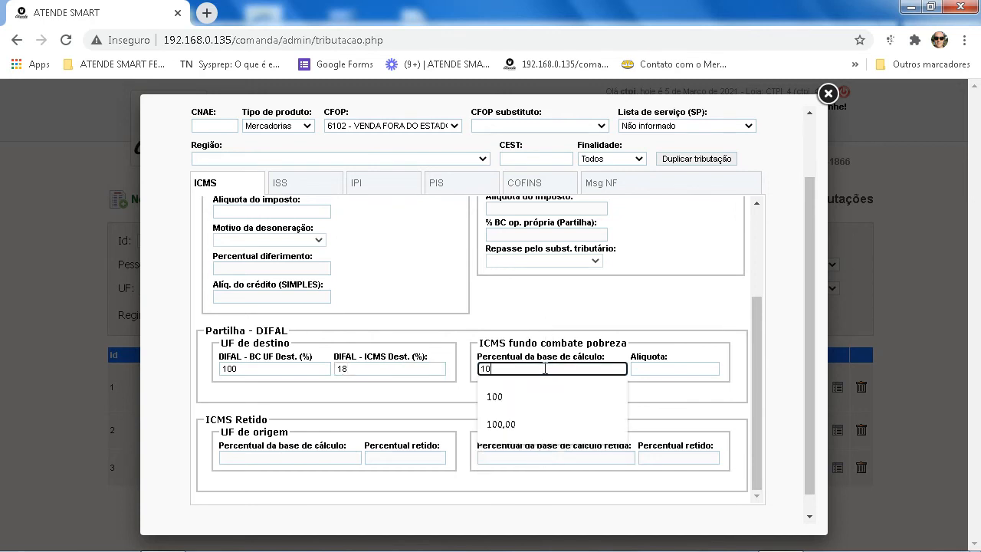
pyautogui.click(660, 368)
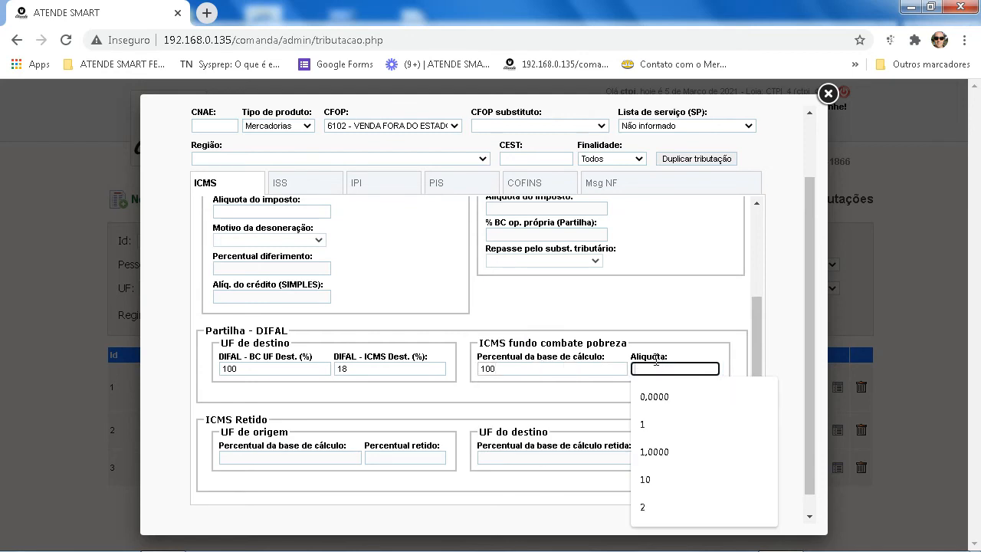
pyautogui.write('2')
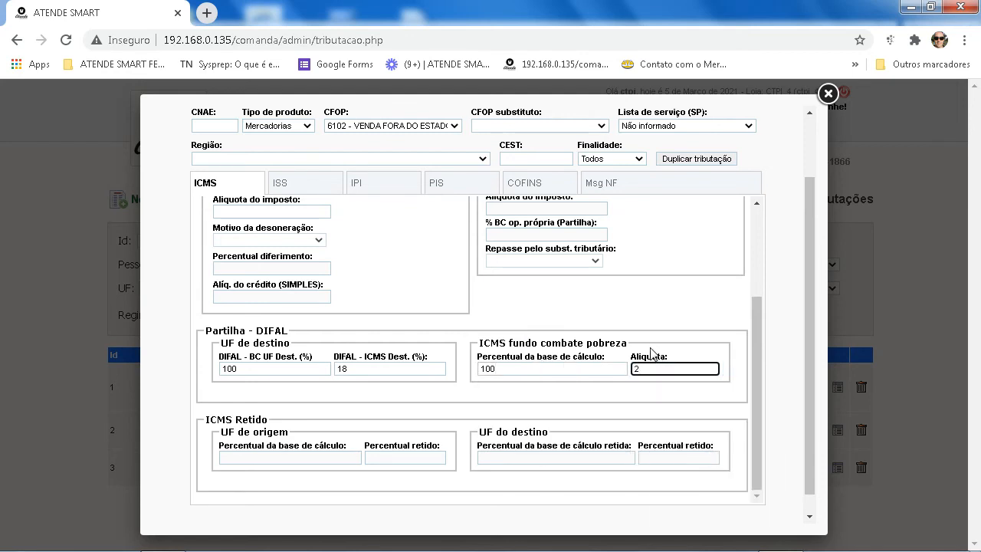
# Set the IPI CST of the tax record to 53 (Saída não-tributada)
pyautogui.scroll(3, 655, 328)
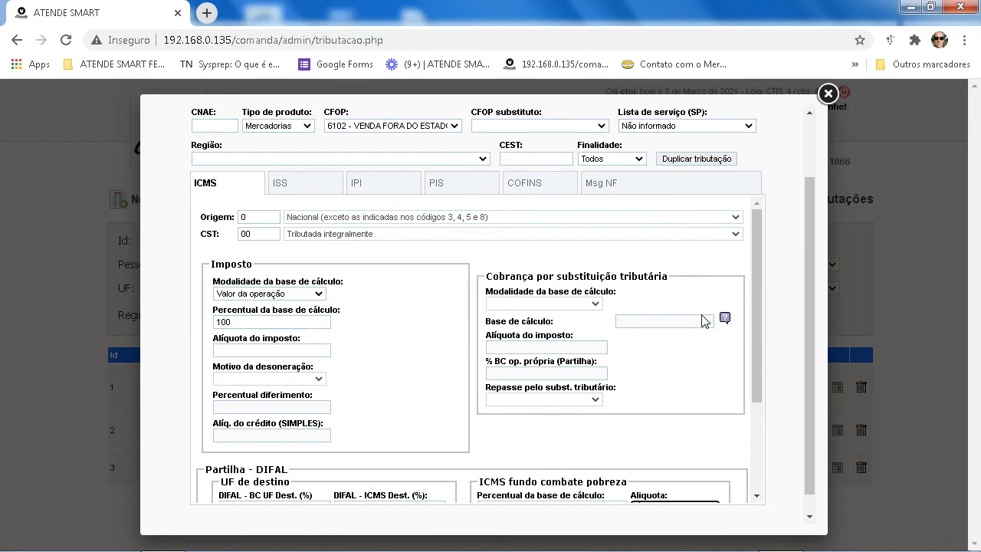
pyautogui.click(360, 188)
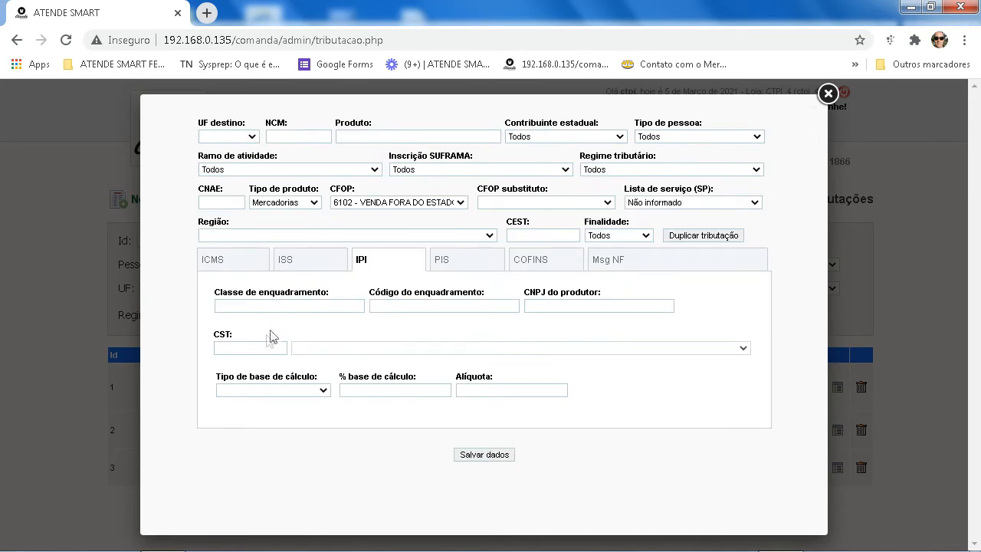
pyautogui.click(249, 349)
pyautogui.write('53')
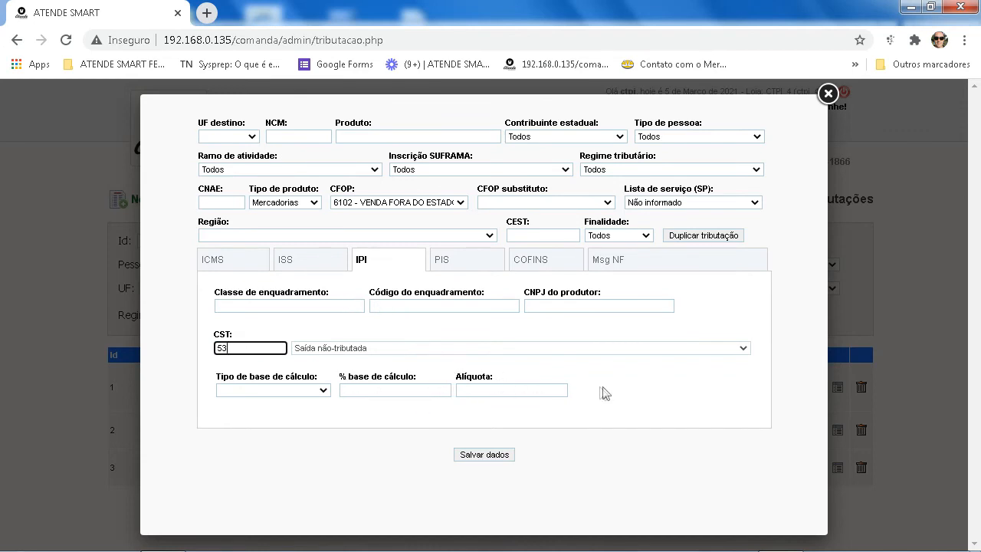
# Set the CST to 49 (Outras Operações de Saída) for both PIS and COFINS
pyautogui.click(441, 264)
pyautogui.click(250, 295)
pyautogui.write('49')
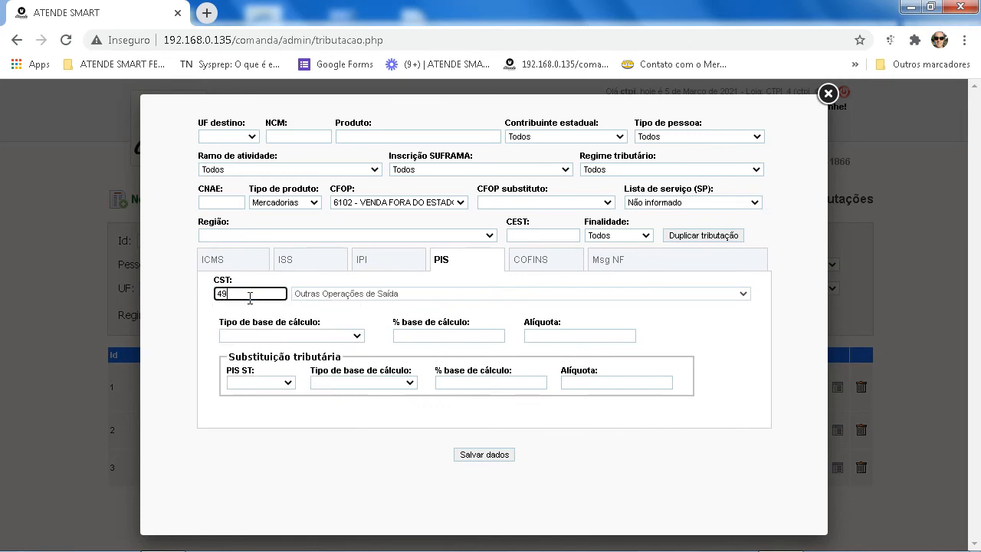
pyautogui.click(526, 262)
pyautogui.click(240, 294)
pyautogui.write('49')
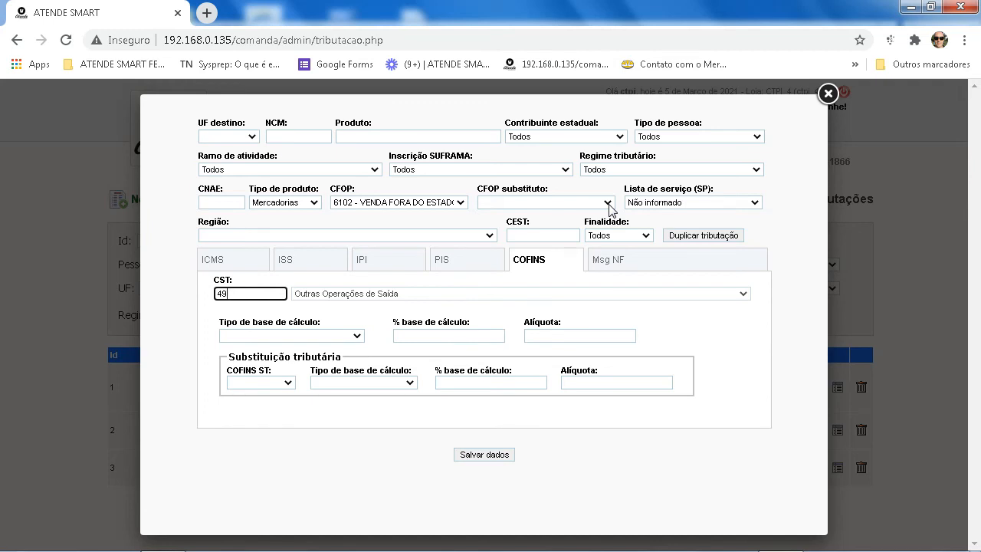
# Restrict the record's line of business (Ramo de atividade) to "Somente consumidor final", then save the tax record and close its form
pyautogui.click(375, 170)
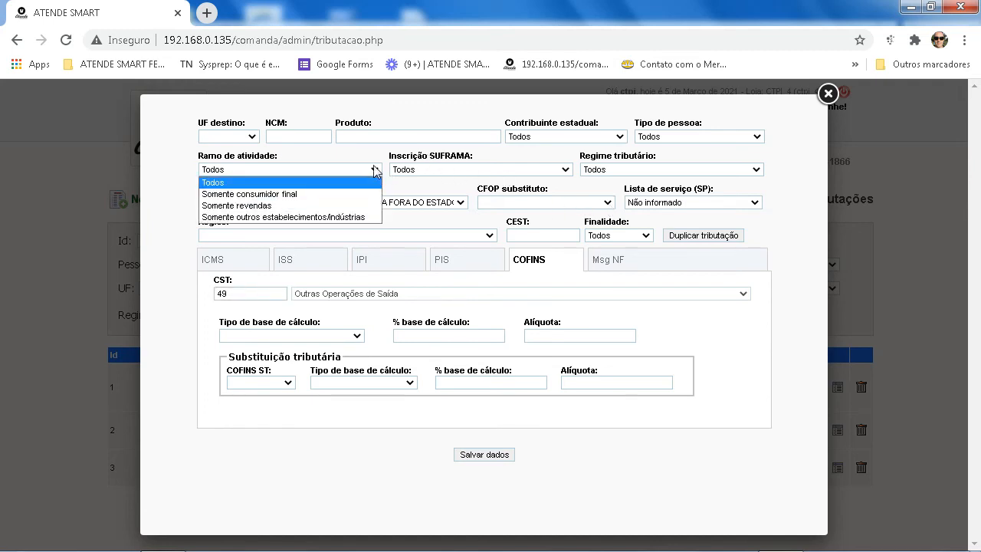
pyautogui.click(265, 197)
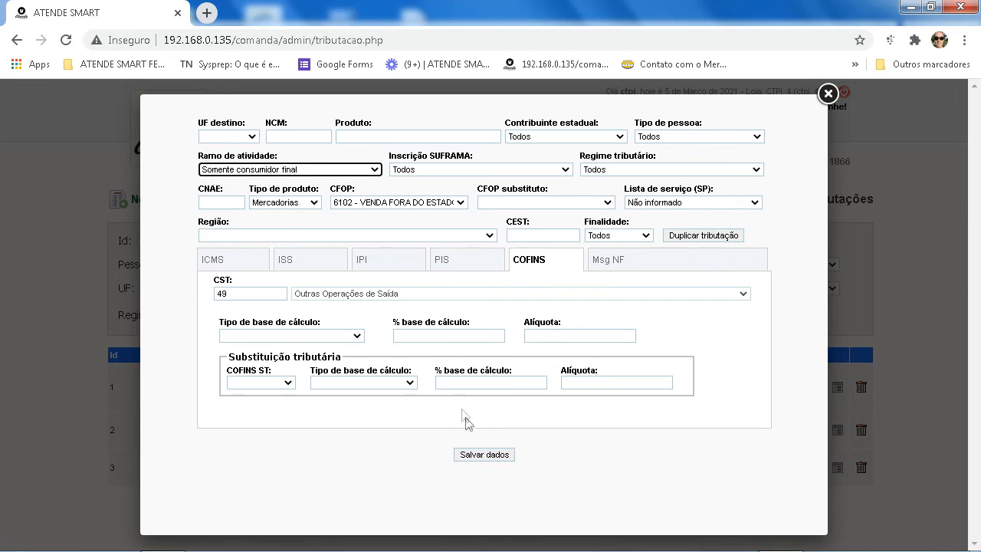
pyautogui.click(471, 458)
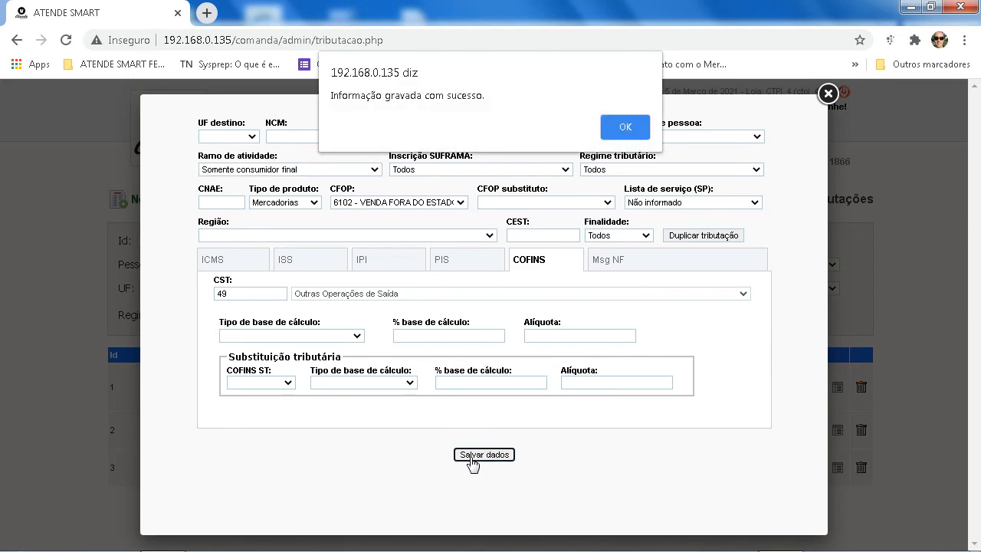
pyautogui.click(620, 128)
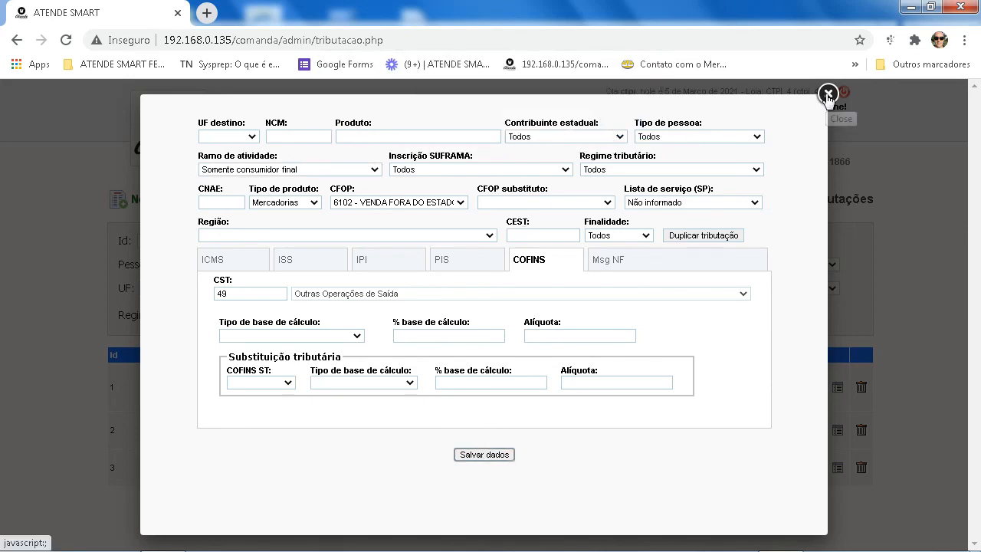
pyautogui.click(828, 94)
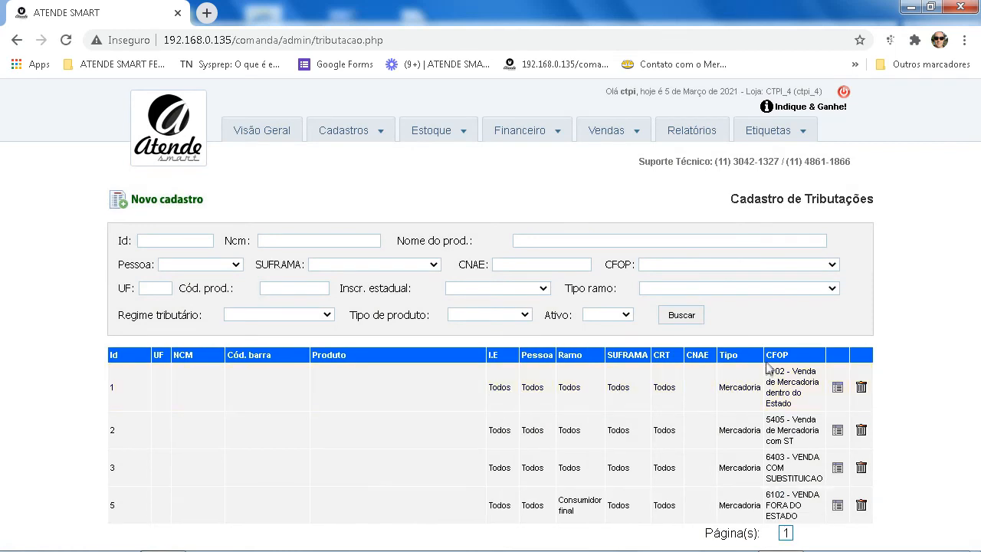